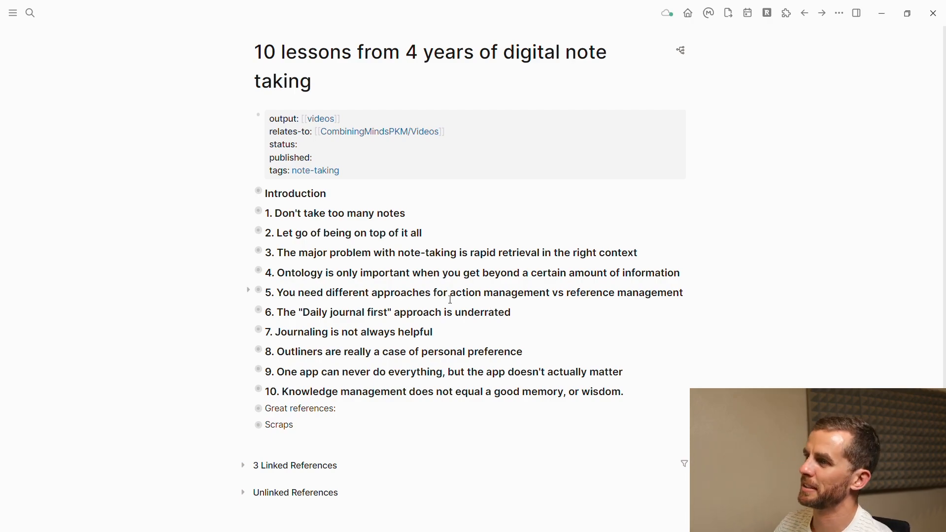
Step: Expand the Introduction and show the Oct 17th, 2020 scratchpad note alongside the lessons page
click(251, 193)
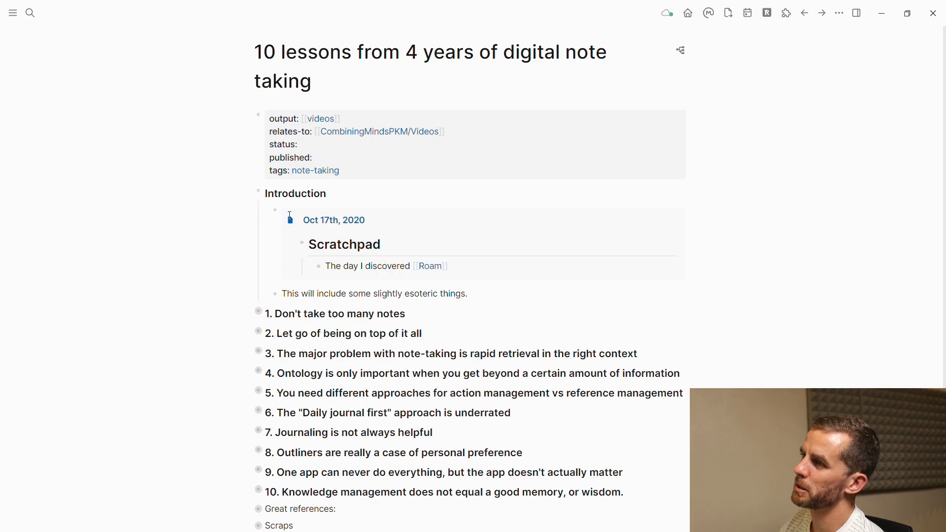
shift+click(324, 220)
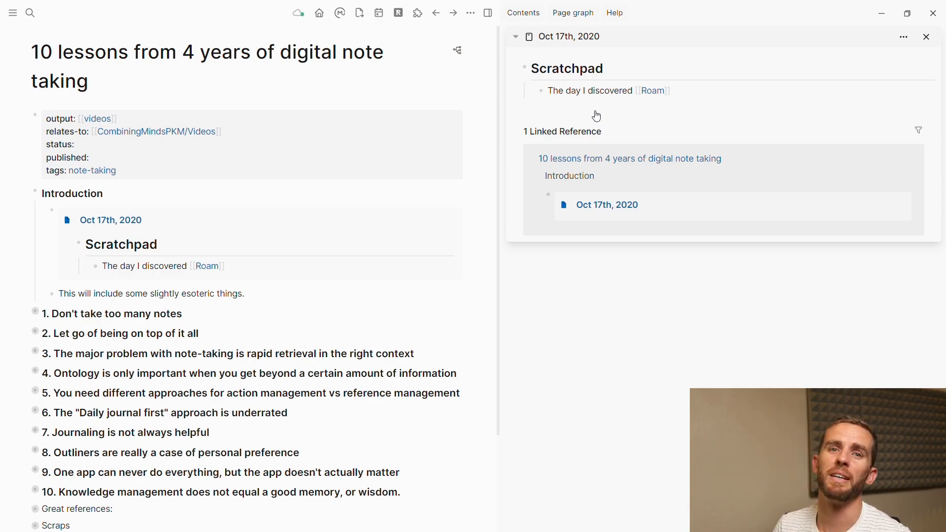
Step: Close the Oct 17th, 2020 sidebar, zoom into lesson 1 and start editing its Clinging/grasping note
key(ctrl+shift+backslash)
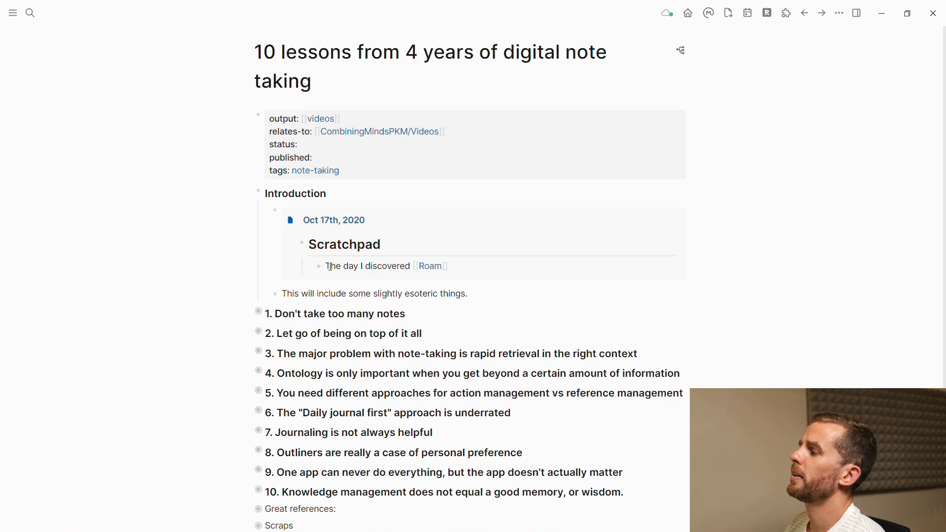
scroll(292, 307, down, 2)
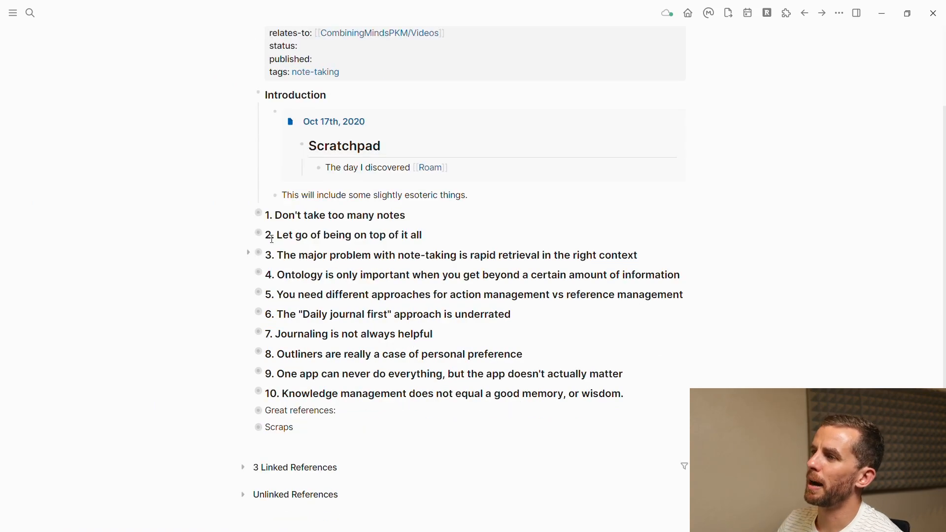
scroll(260, 218, up, 2)
click(254, 313)
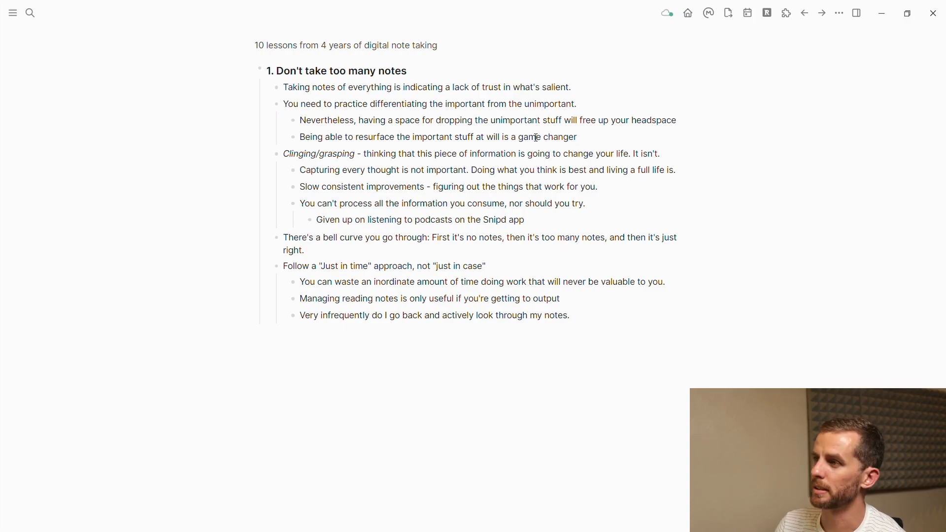
click(286, 153)
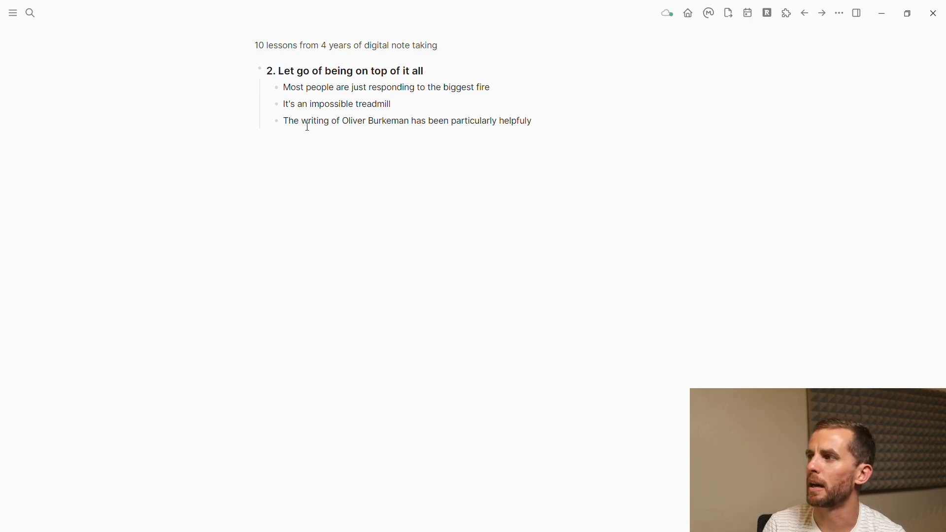
Step: Correct 'helpfuly' to 'helpful' at the end of the Oliver Burkeman bullet
click(565, 122)
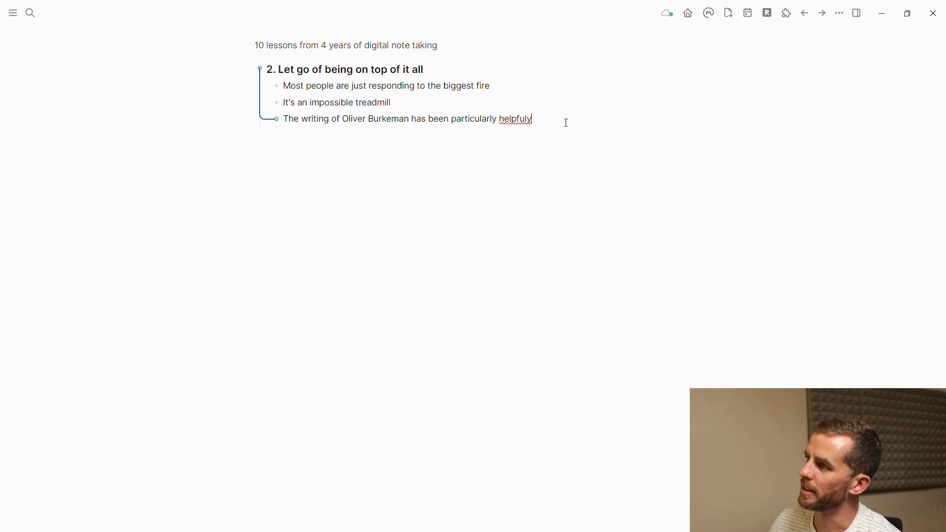
key(BackSpace)
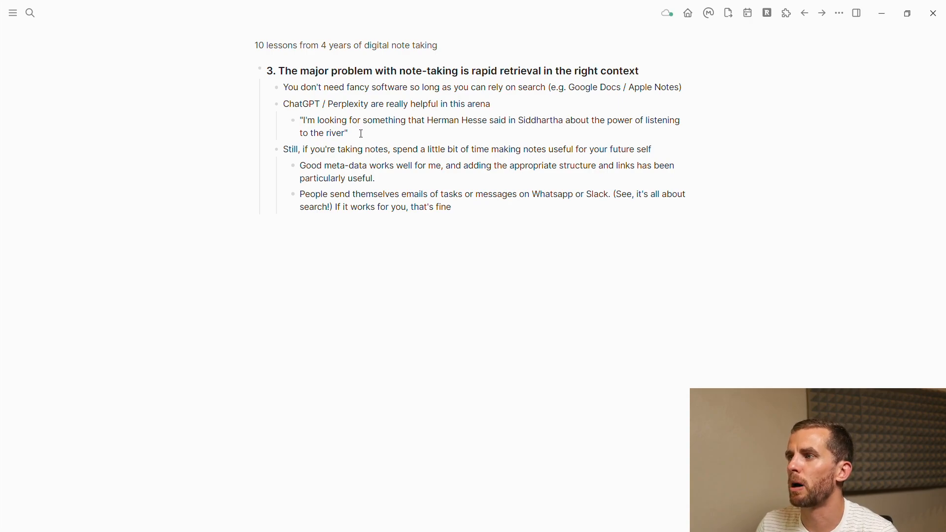
Step: Select the word Perplexity in the ChatGPT bullet, then move into the 'Still, if you're taking notes' bullet
double_click(341, 103)
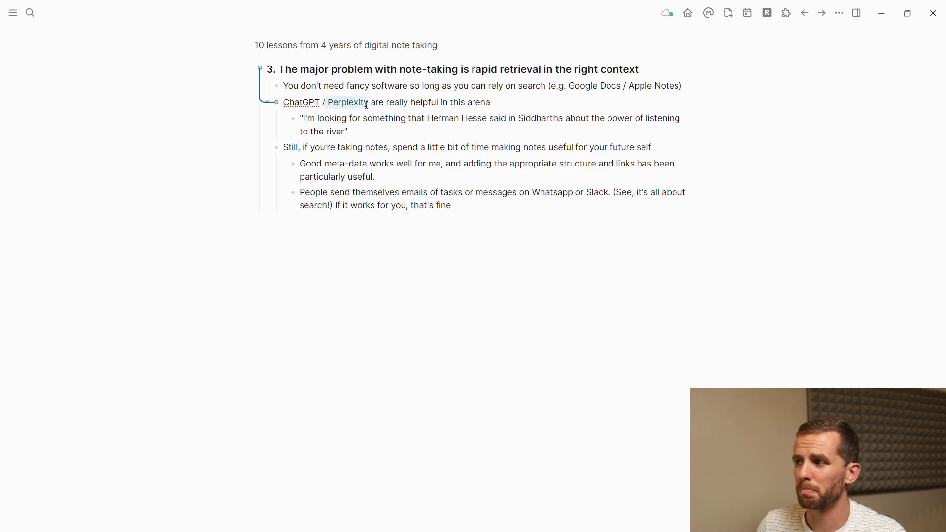
click(360, 147)
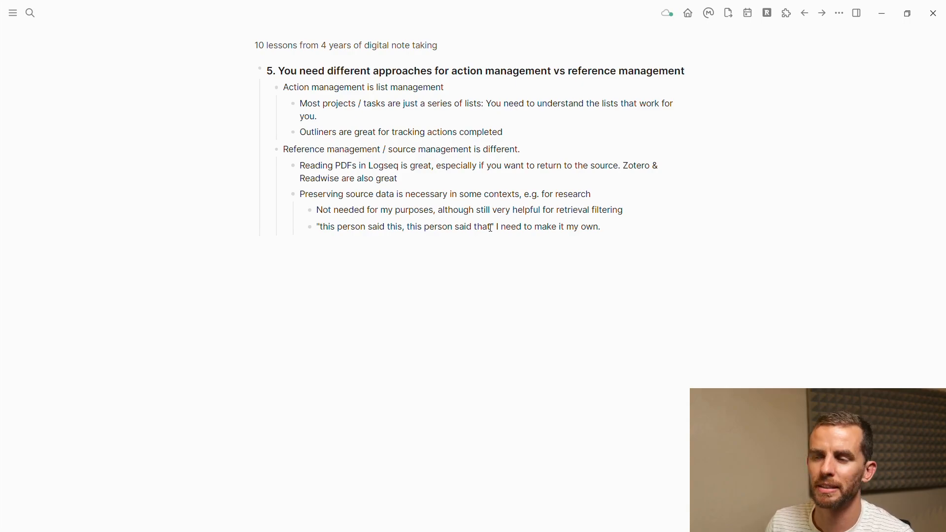
mouse_move(426, 72)
mouse_move(266, 70)
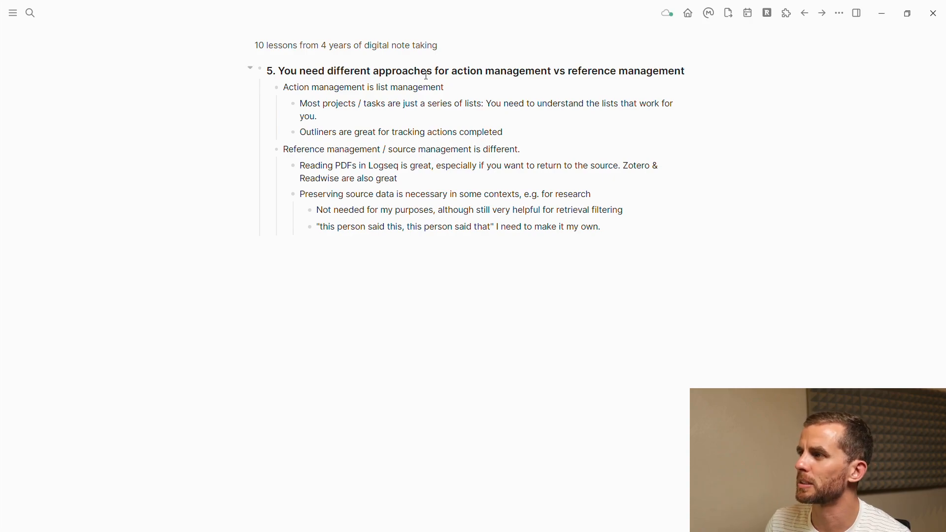
Step: Step forward to the next lesson block with alt+Right toward lesson 7
key(alt+Right)
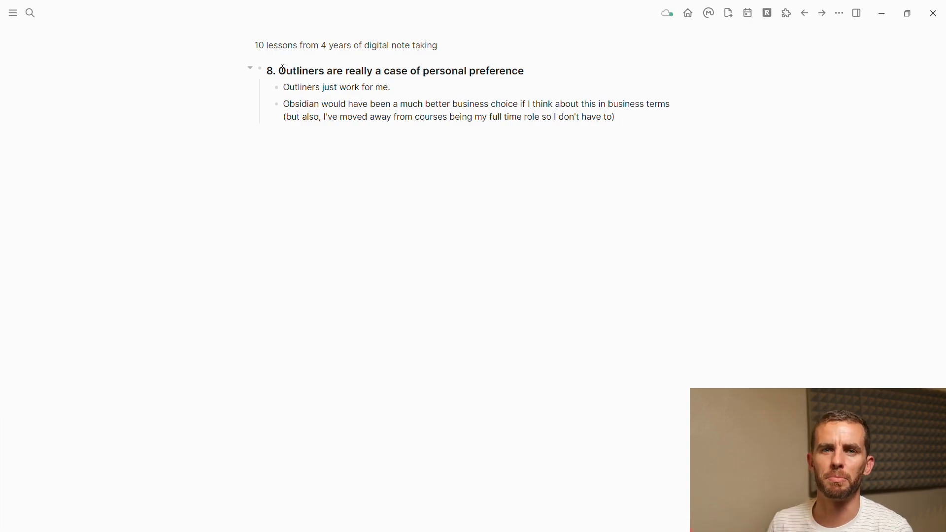
Step: Move down to the next lesson block heading toward lesson 10 and its Data-to-Wisdom diagram
key(Down)
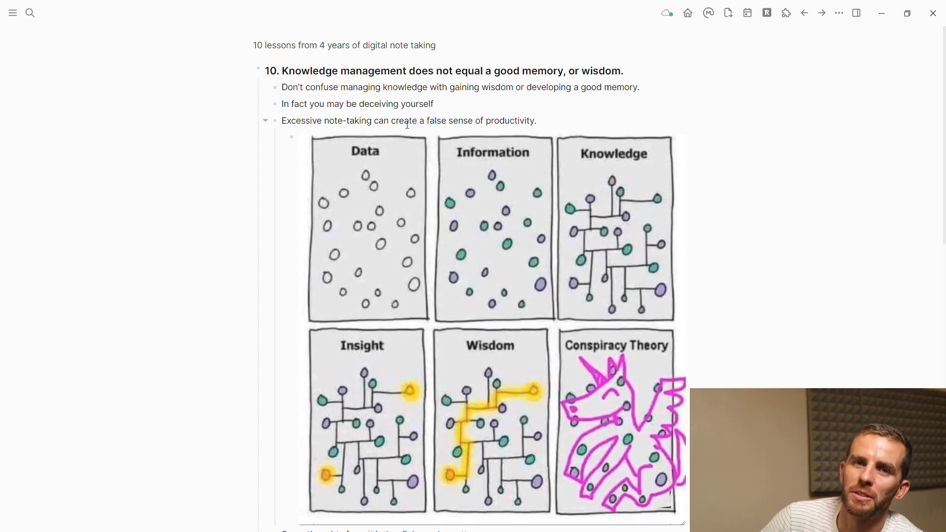
scroll(407, 126, down, 1)
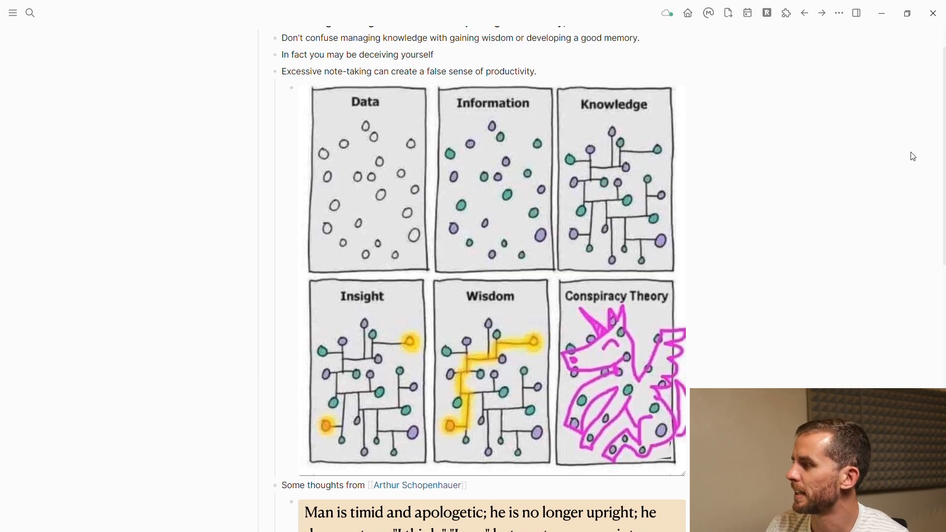
scroll(912, 156, down, 5)
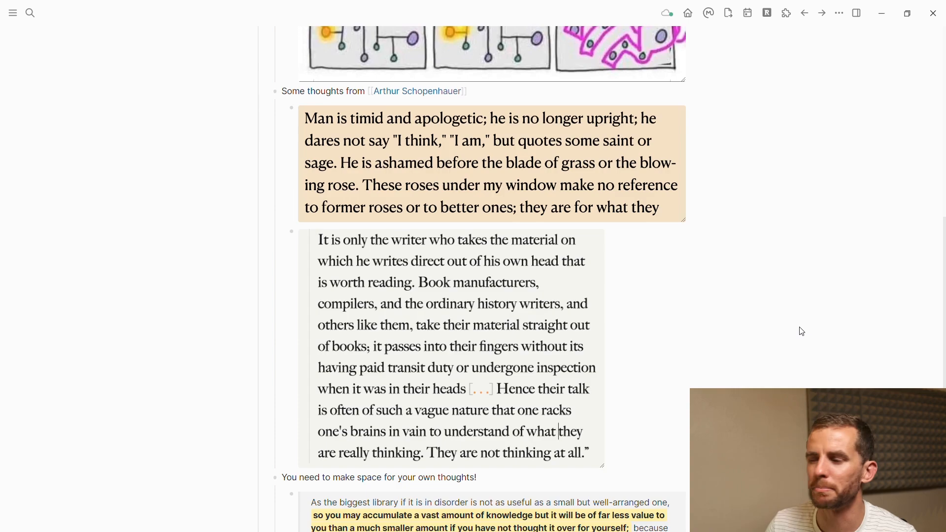
scroll(800, 331, down, 3)
scroll(784, 322, down, 2)
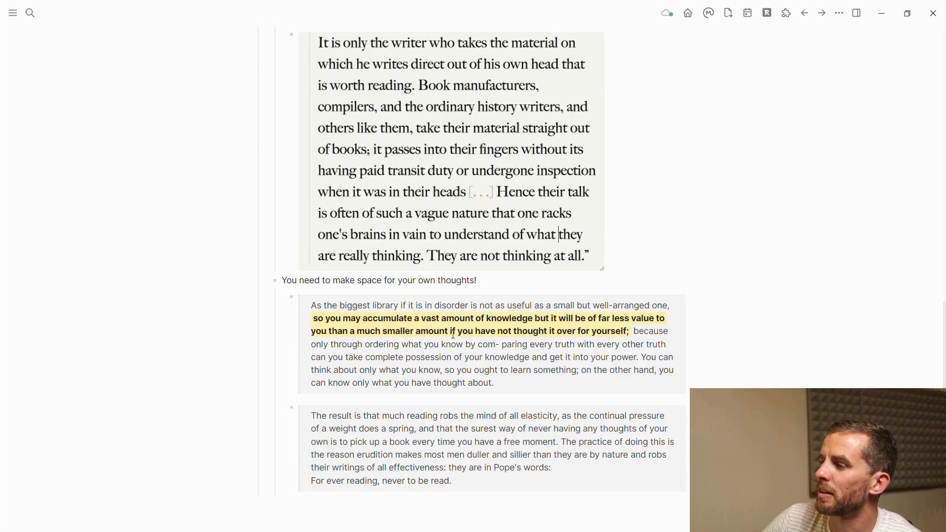
scroll(463, 345, up, 5)
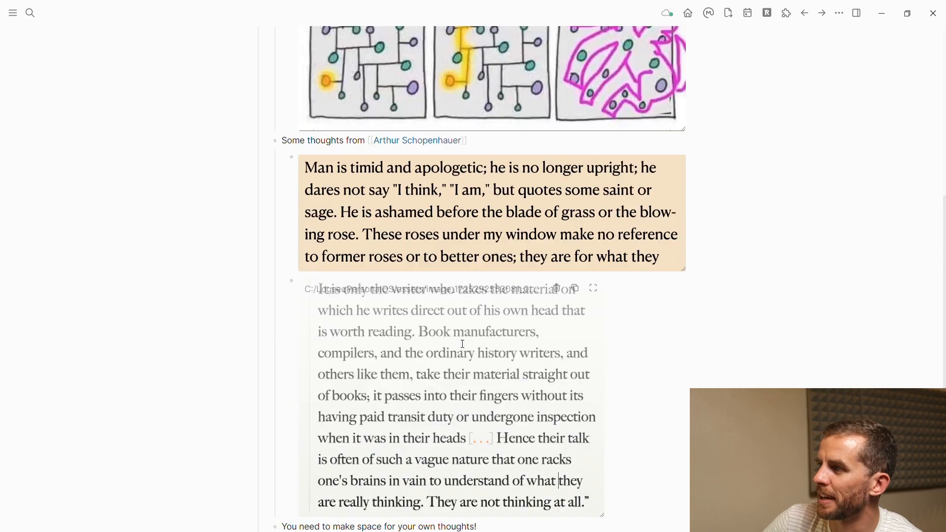
scroll(463, 345, up, 4)
scroll(463, 344, up, 4)
scroll(464, 345, up, 2)
scroll(463, 345, down, 5)
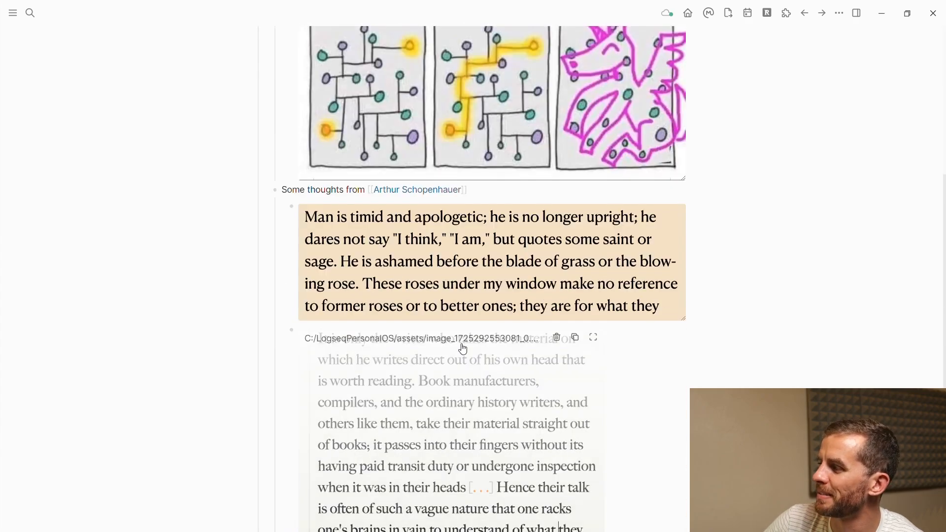
scroll(463, 345, down, 2)
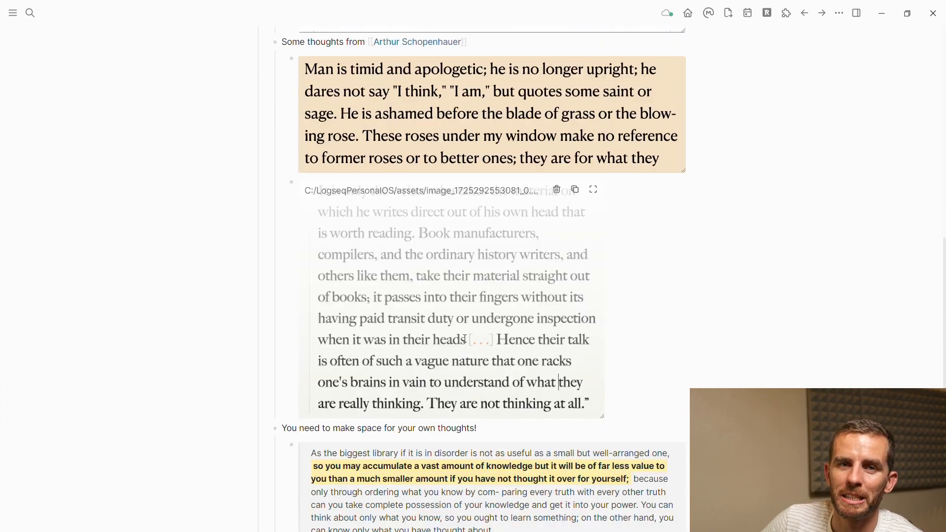